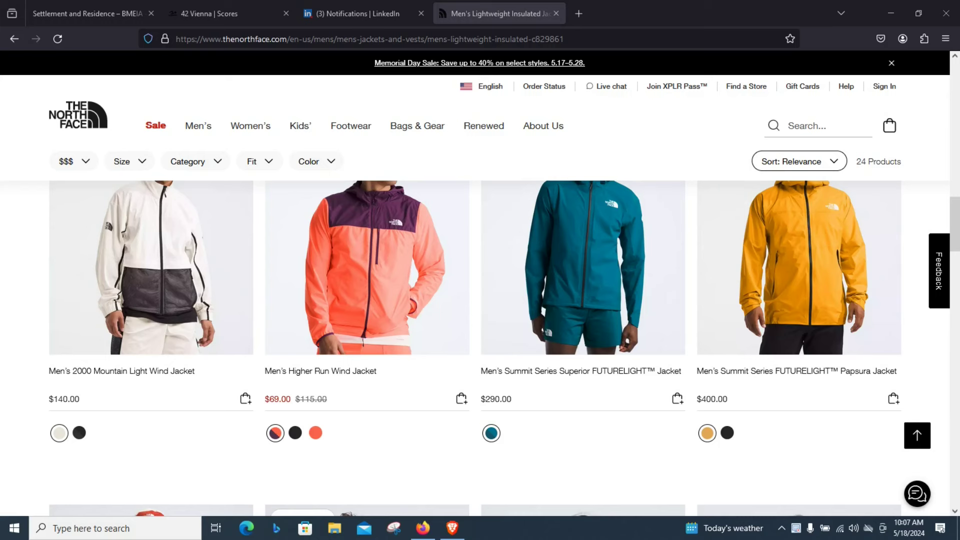
scroll(480, 301, "up", 15)
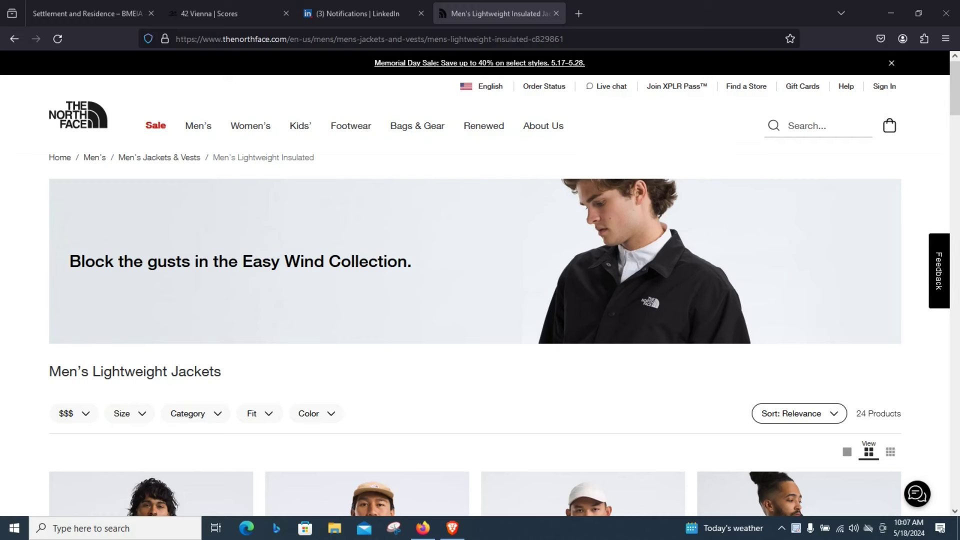
scroll(480, 300, "down", 3)
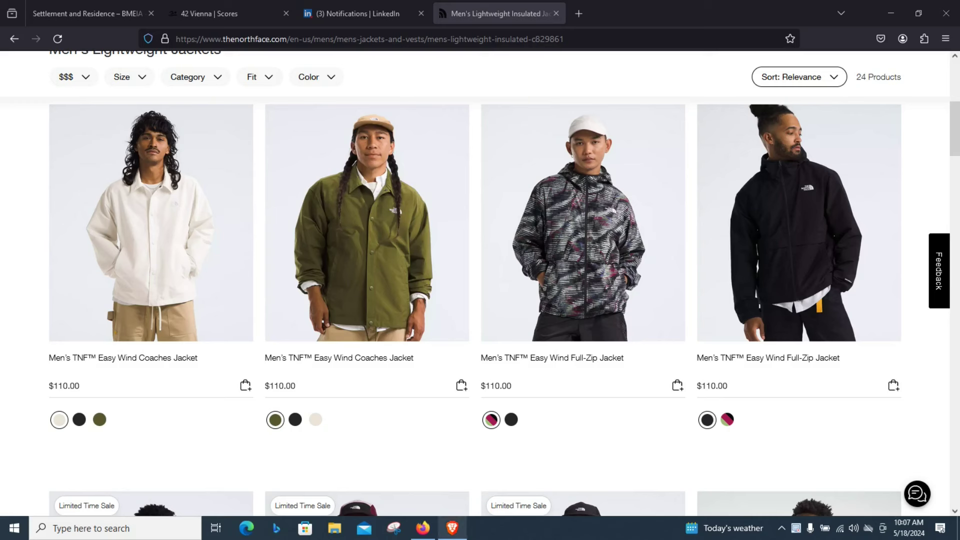
left_click(451, 528)
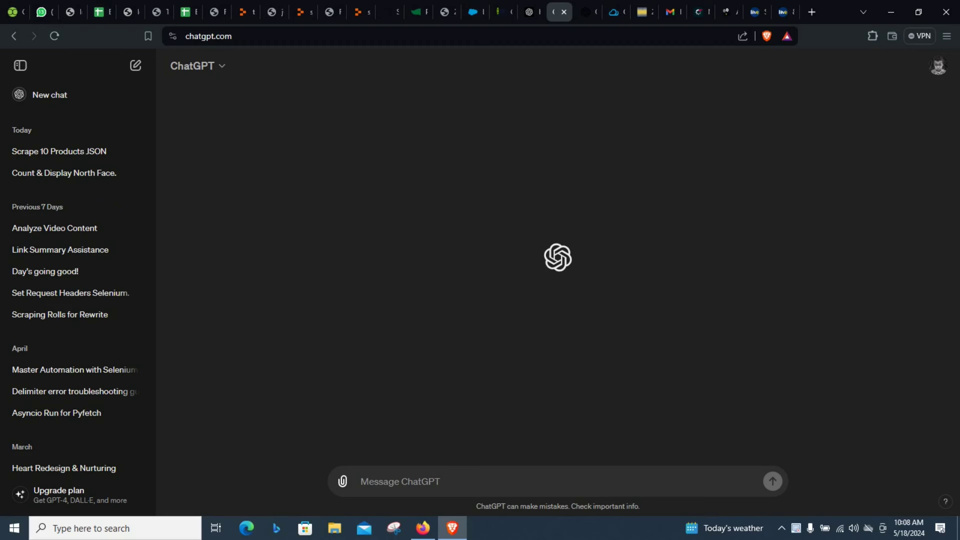
left_click(197, 66)
key("Escape")
left_click(198, 66)
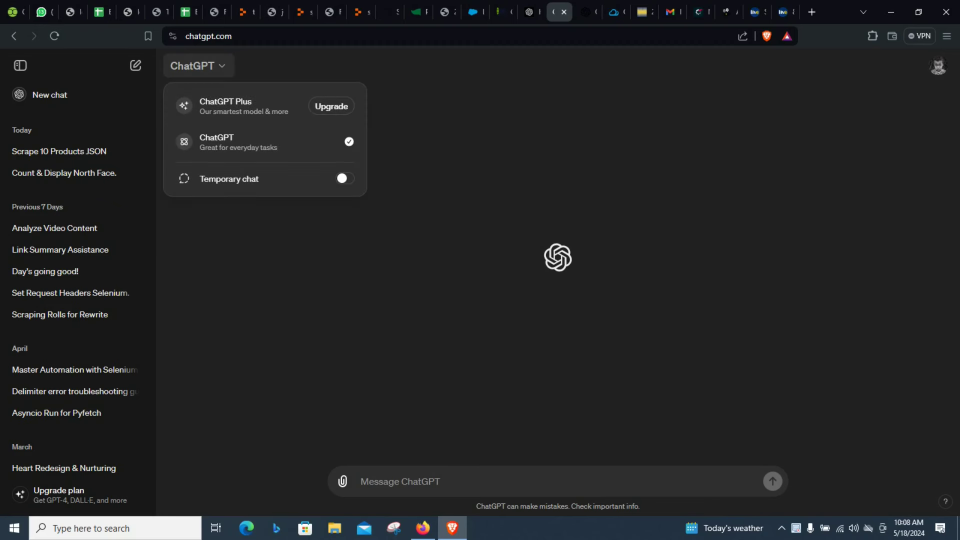
key("Escape")
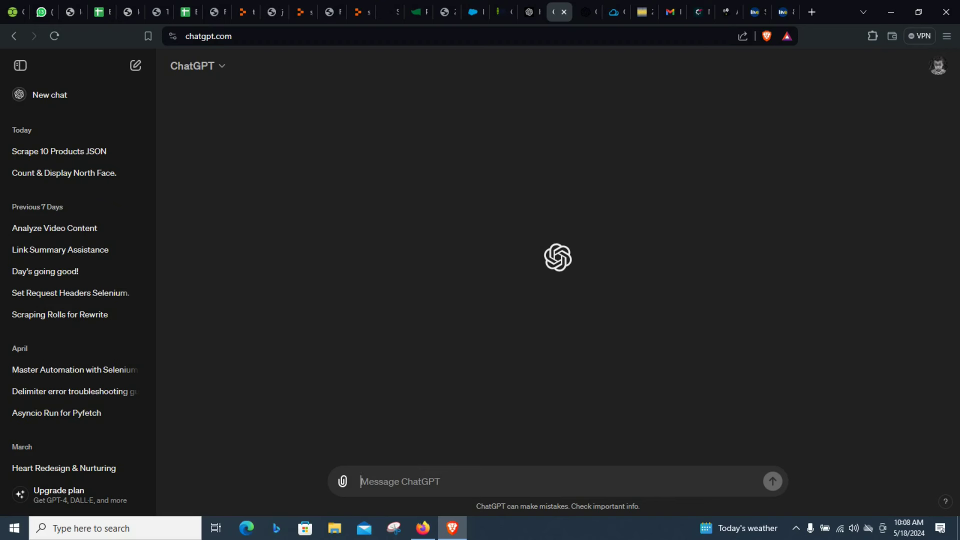
Step: Paste and send the prompt requesting 10 North Face men's products with names and prices as JSON
type("I have link and I want you scrape and print 10 product including name and price form the link out it in json format. this the link \"https://www.thenorthface.com/en-us/mens\"")
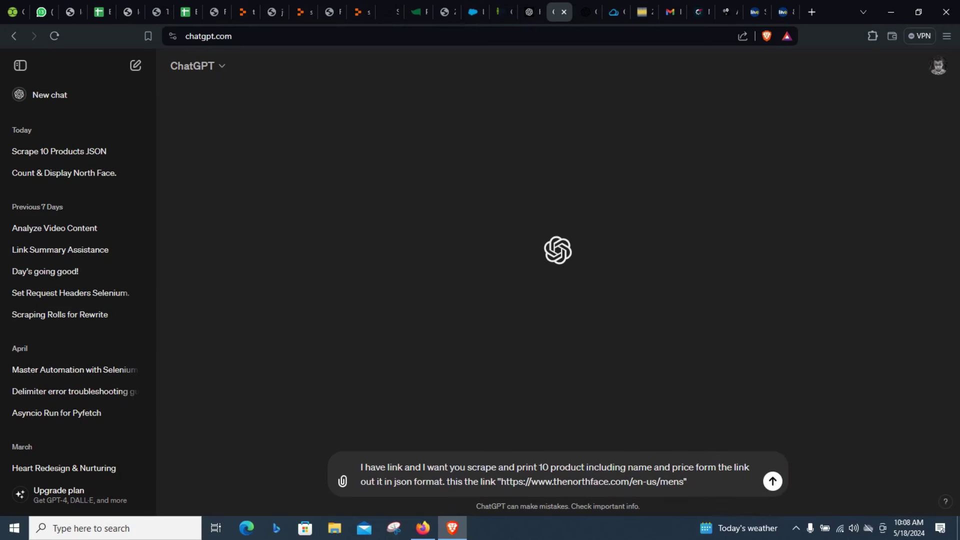
type("put")
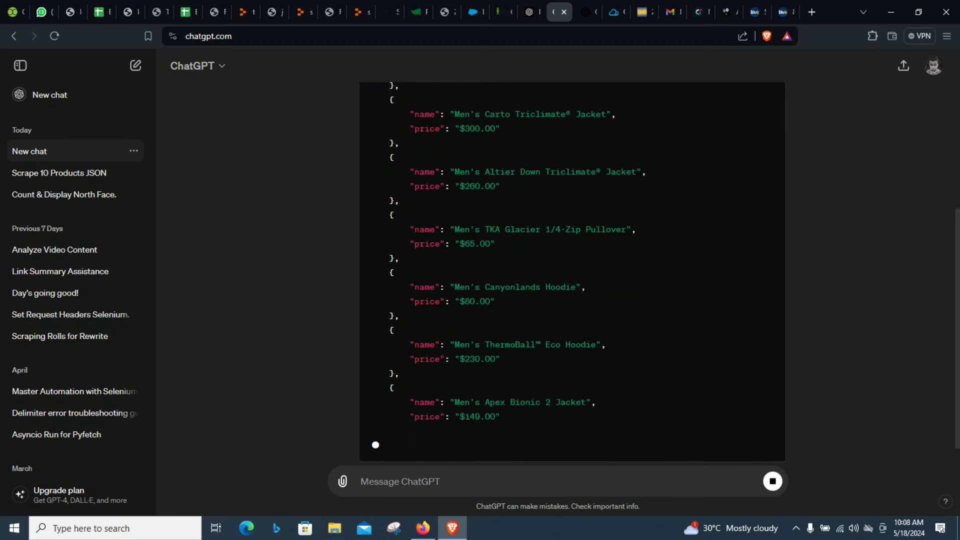
scroll(572, 270, "up", 5)
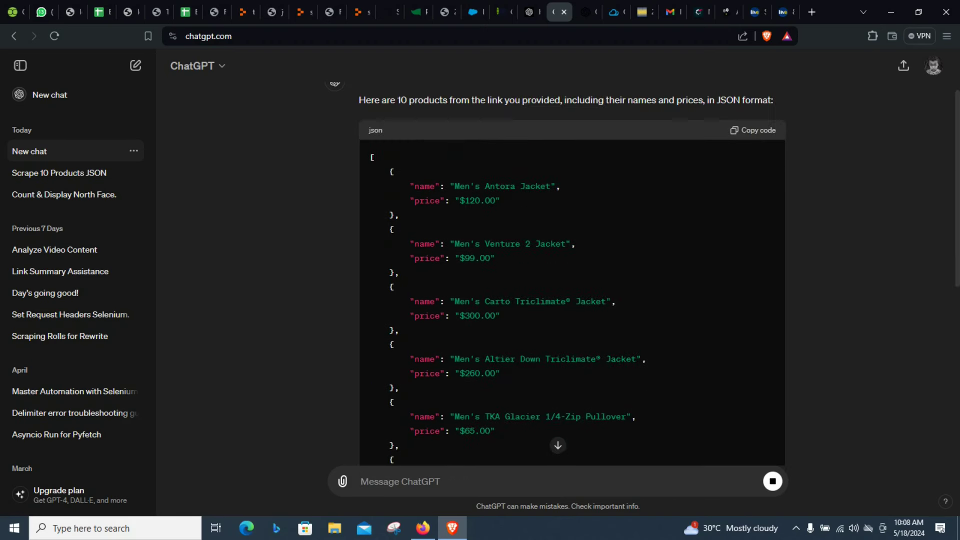
Step: Copy 'Men's Antora Jacket' from the JSON reply and go back to the North Face jackets page
left_click_drag(454, 186, 551, 186)
key("ctrl+c")
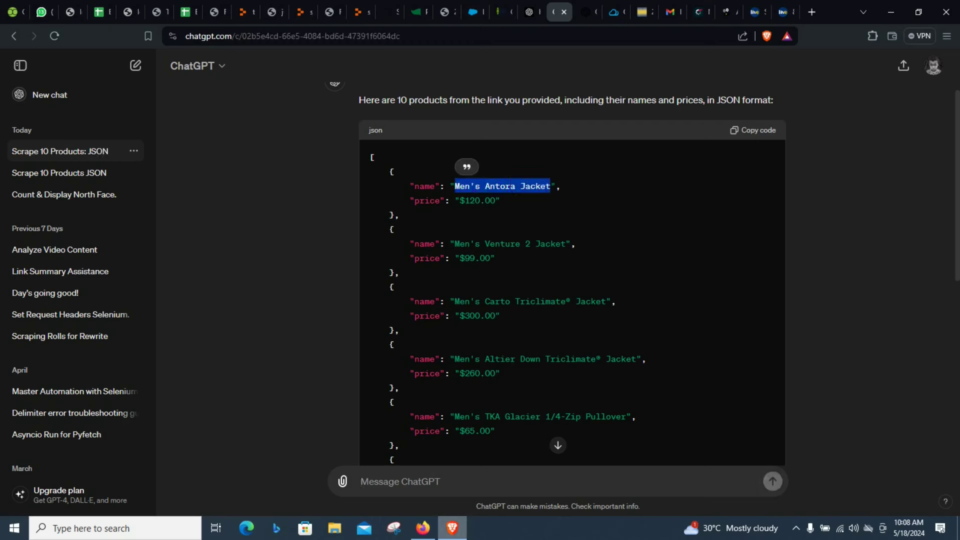
left_click(423, 529)
scroll(582, 226, "up", 5)
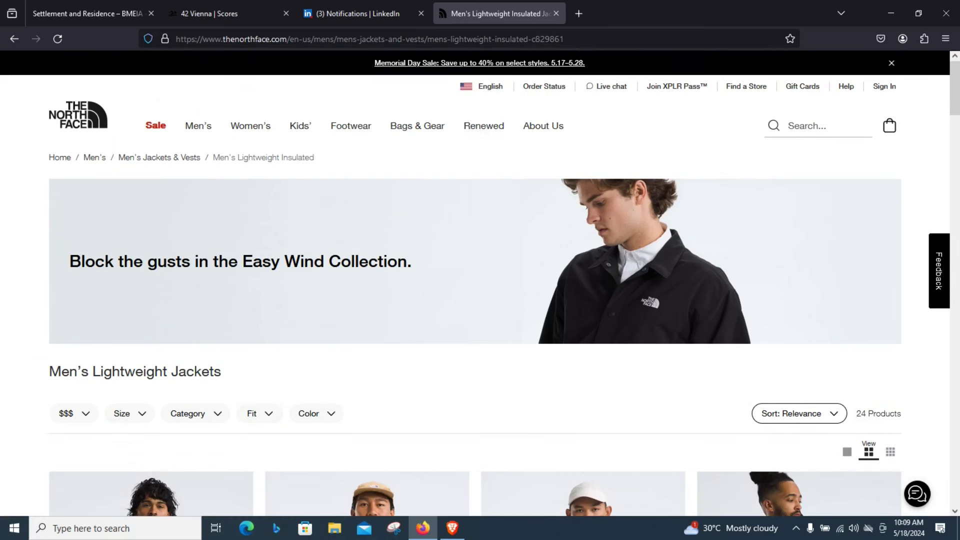
Step: Search the site for 'Men's Antora Jacket' (24 items, $66–$130), then return to ChatGPT
left_click(825, 125)
key("ctrl+v")
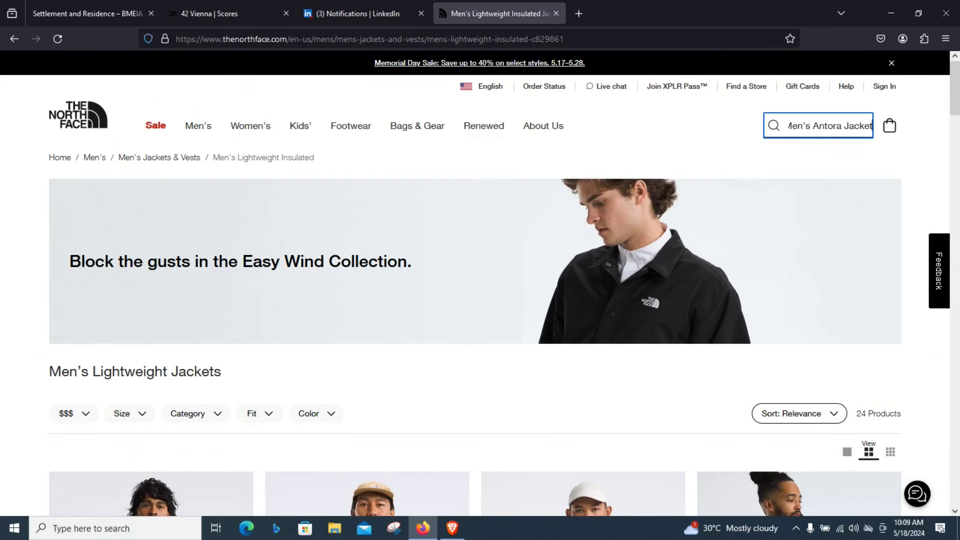
key("Return")
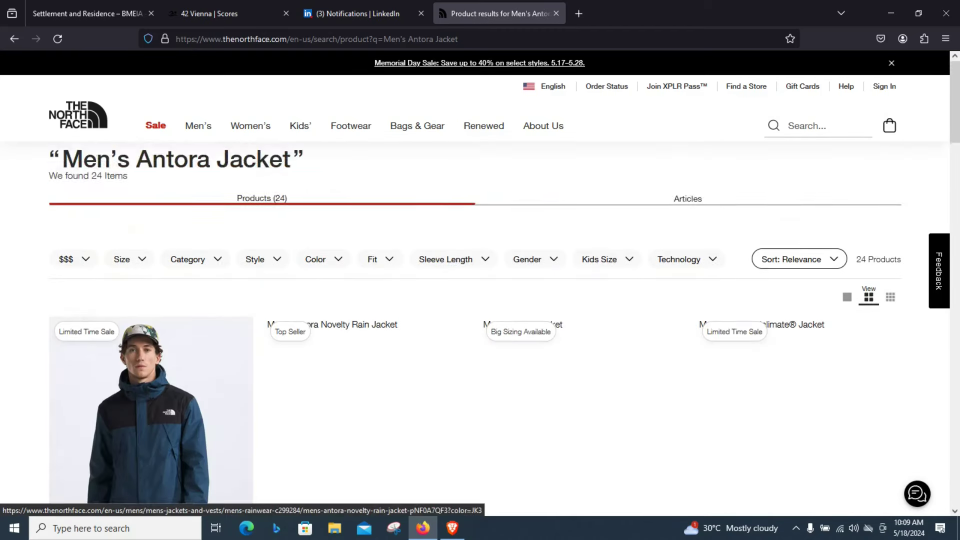
scroll(480, 338, "down", 4)
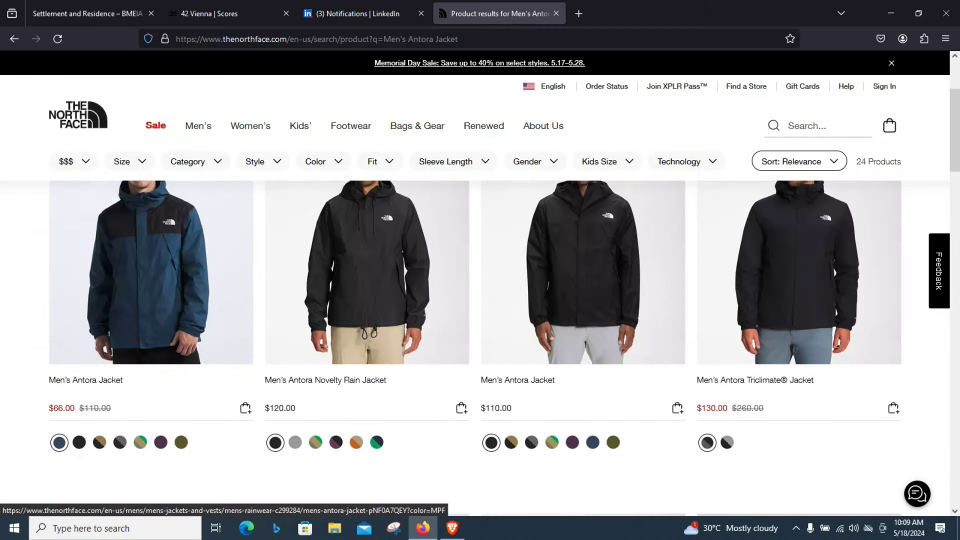
scroll(150, 263, "down", 2)
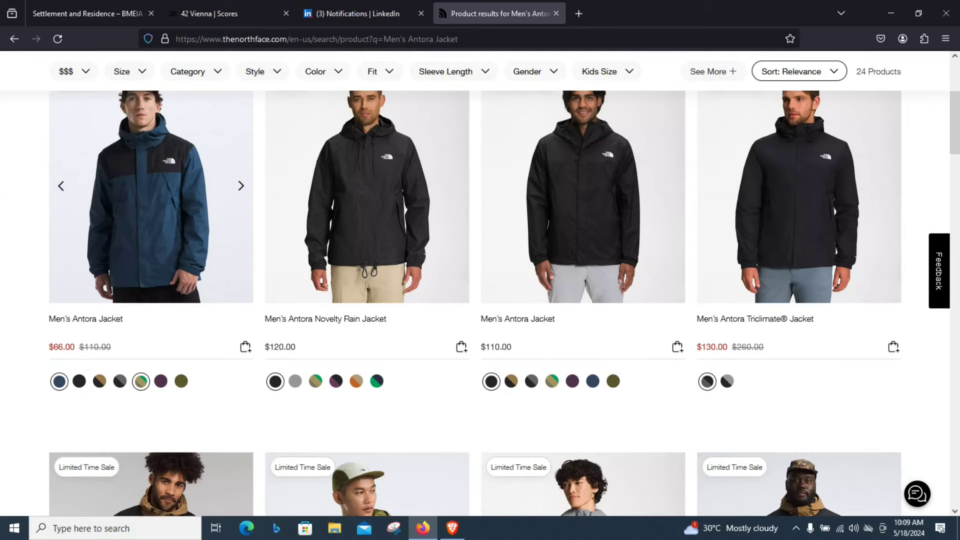
scroll(141, 381, "down", 4)
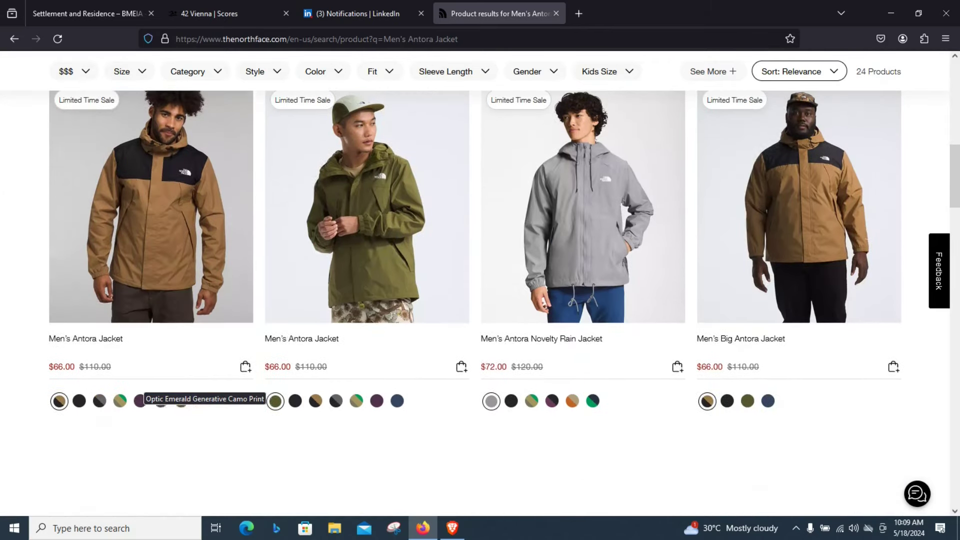
scroll(140, 381, "up", 5)
scroll(480, 300, "up", 3)
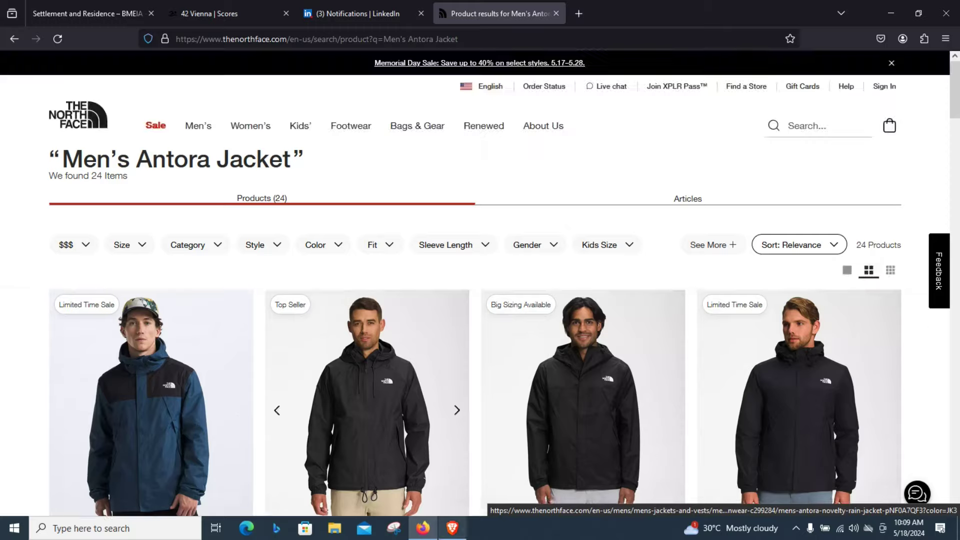
scroll(480, 300, "up", 1)
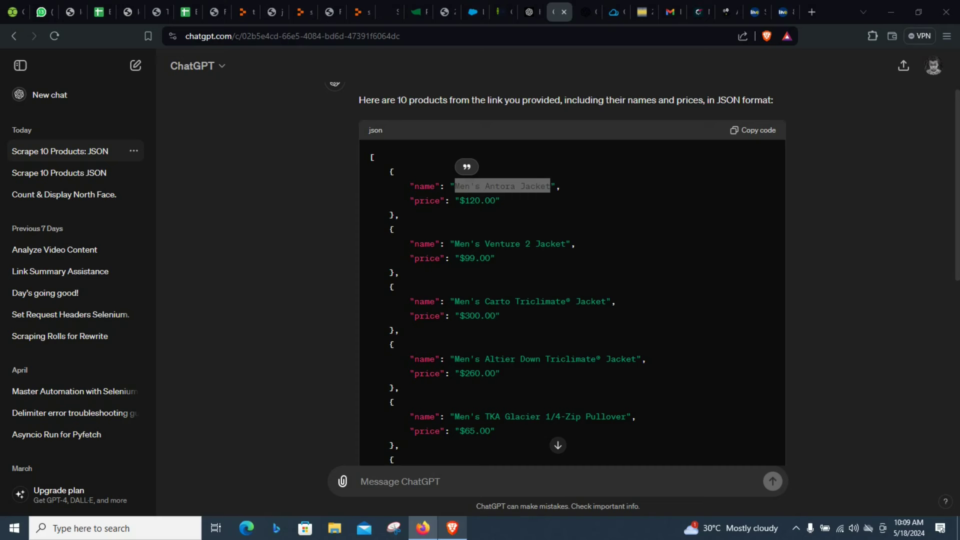
key("alt+Tab")
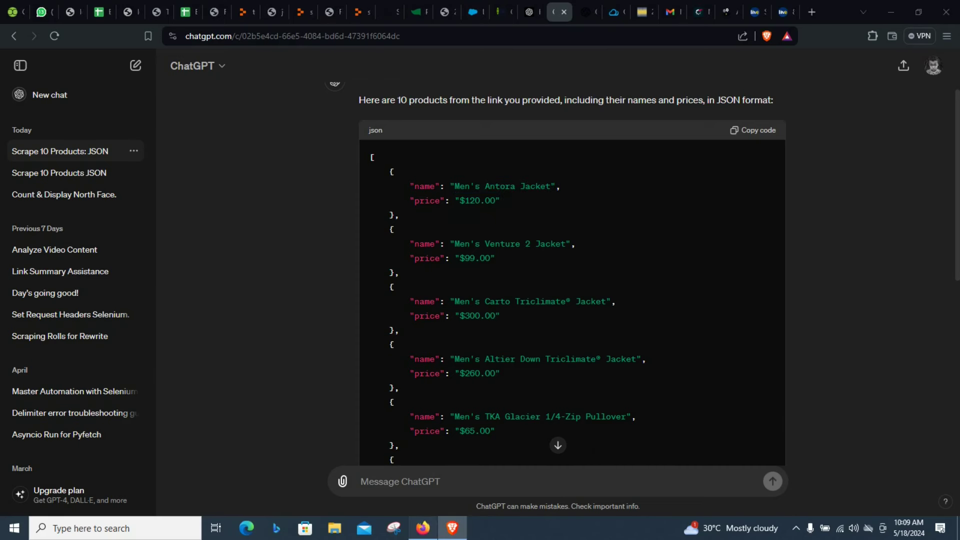
key("alt+Tab")
key("alt+Tab")
scroll(570, 285, "up", 1)
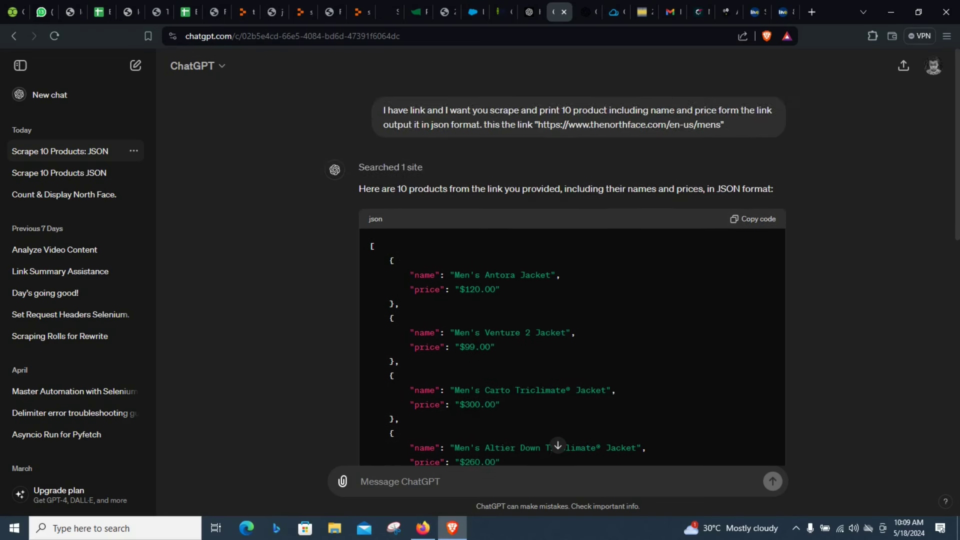
scroll(570, 285, "down", 2)
scroll(570, 285, "up", 2)
scroll(558, 446, "down", 3)
scroll(557, 445, "down", 3)
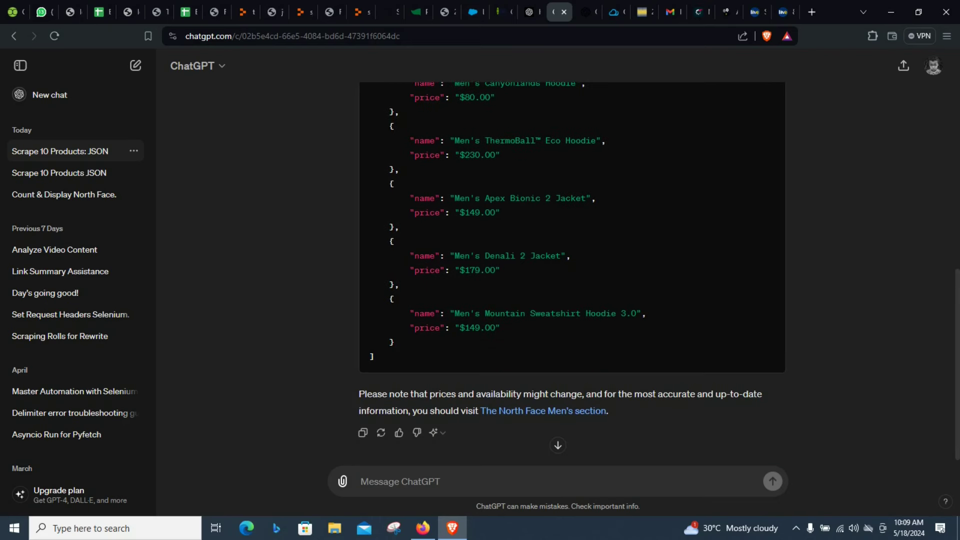
scroll(557, 446, "up", 3)
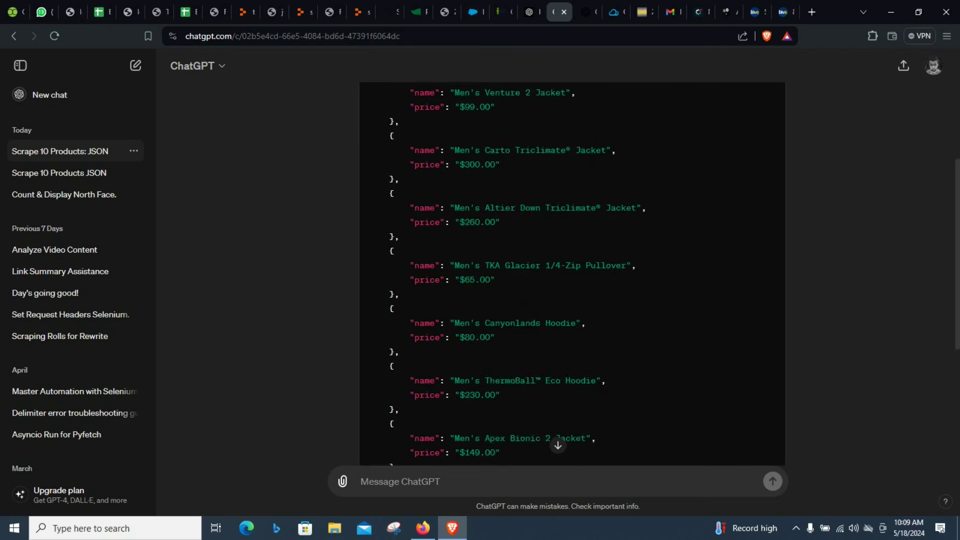
scroll(558, 445, "up", 3)
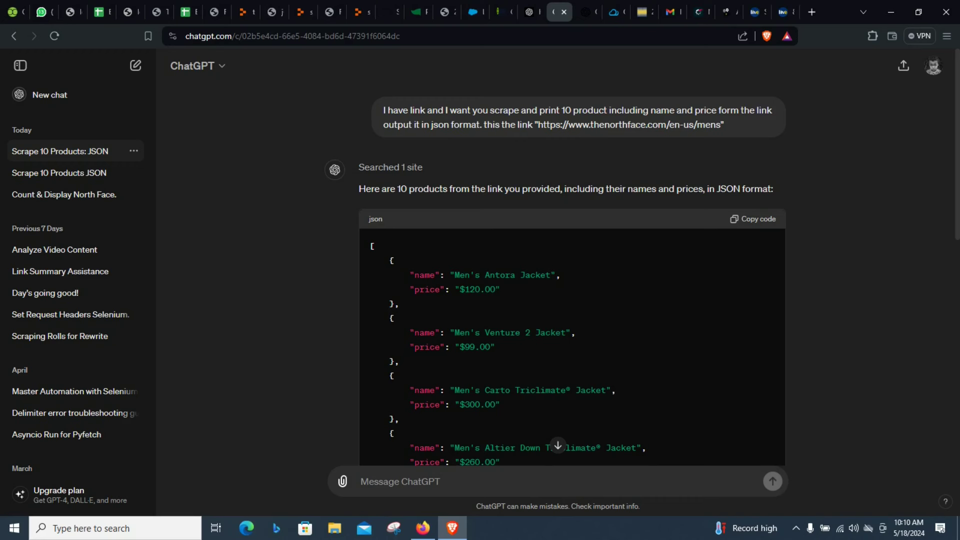
scroll(571, 301, "down", 1)
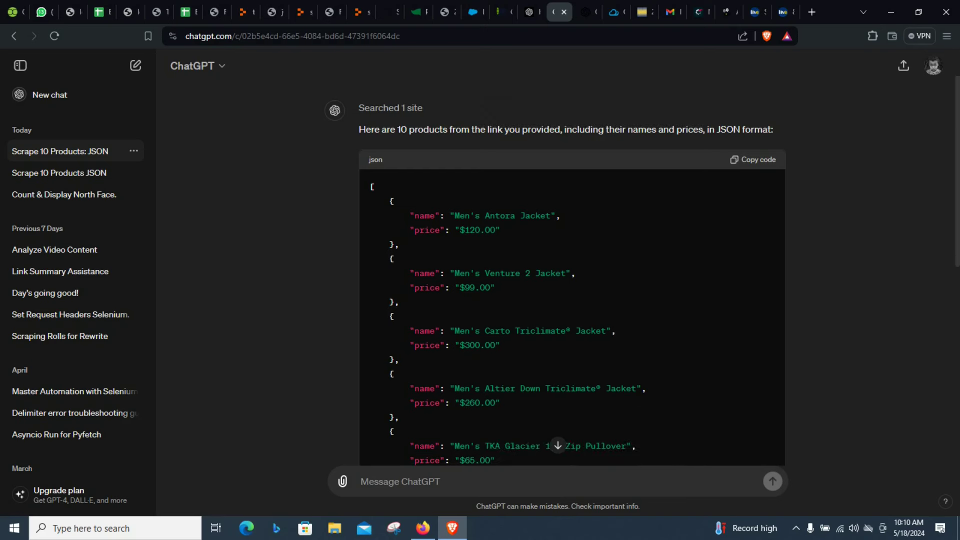
scroll(572, 300, "down", 5)
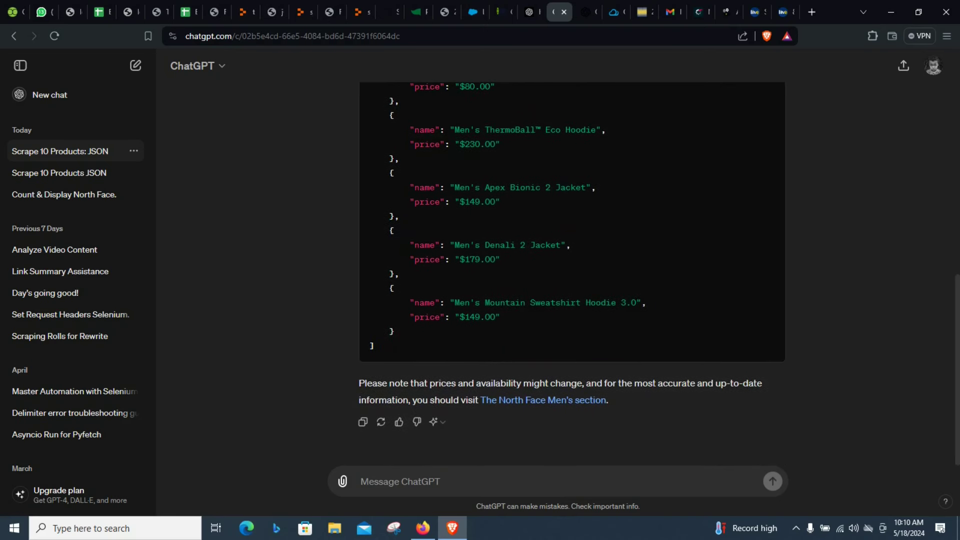
scroll(572, 301, "up", 1)
scroll(571, 300, "up", 5)
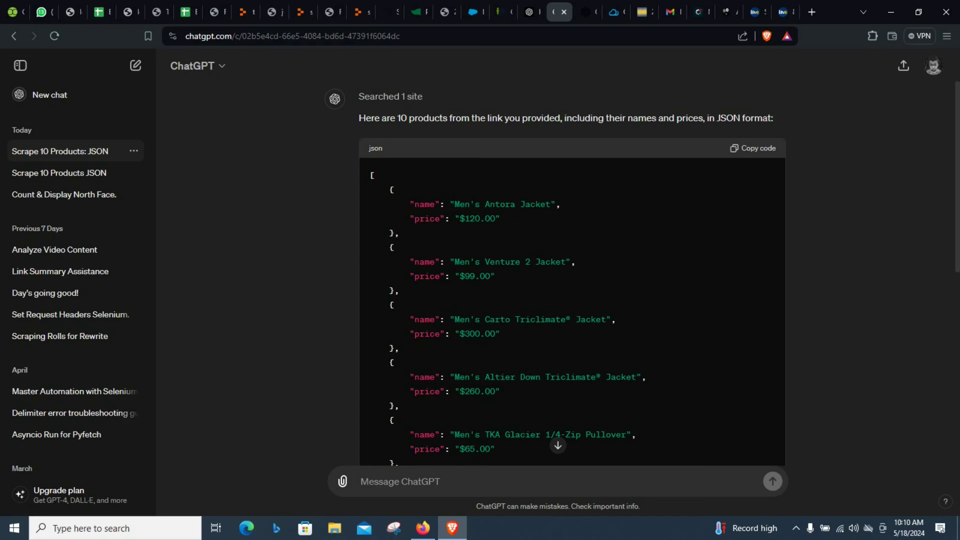
scroll(572, 300, "up", 1)
scroll(571, 300, "up", 1)
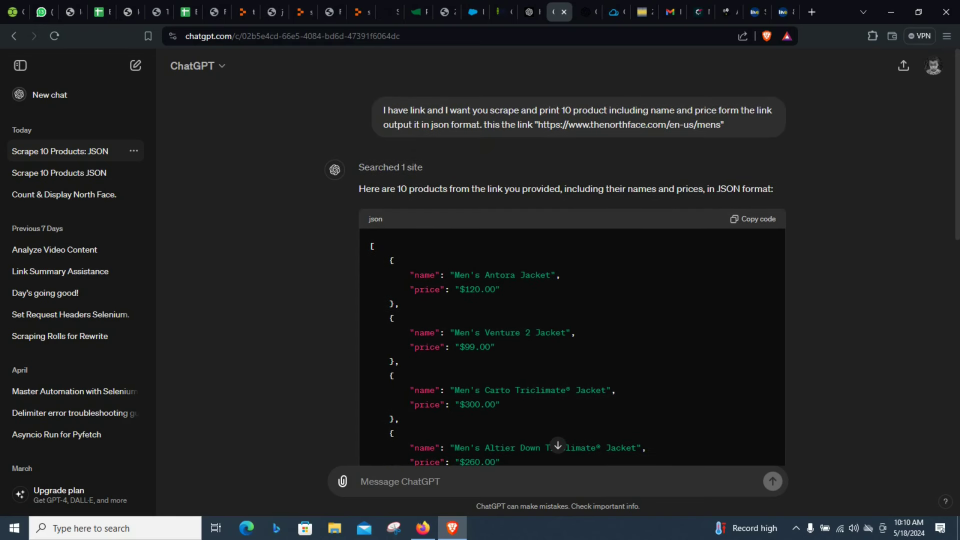
left_click_drag(725, 125, 384, 110)
left_click(384, 109)
left_click_drag(724, 125, 384, 110)
left_click(384, 110)
scroll(571, 300, "down", 2)
scroll(572, 300, "down", 5)
scroll(572, 300, "up", 6)
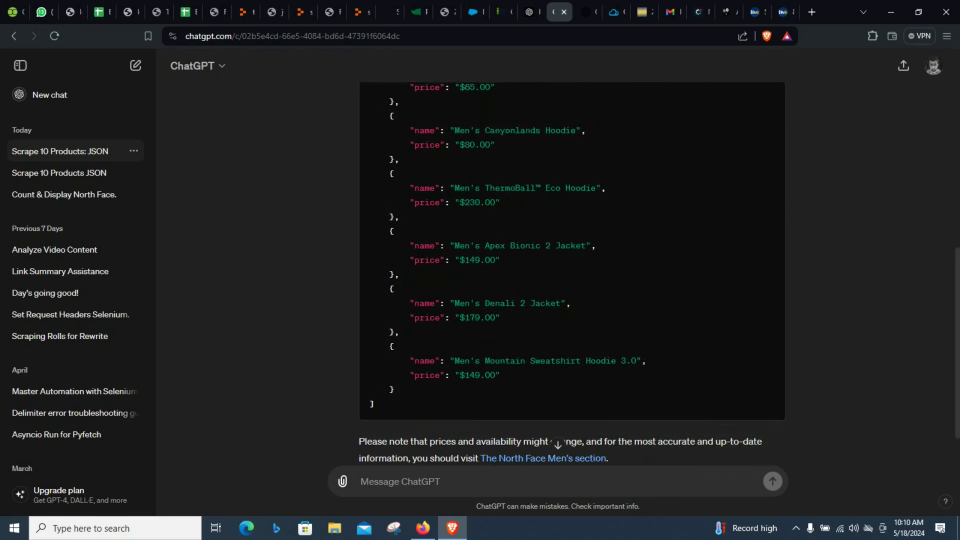
scroll(571, 300, "up", 1)
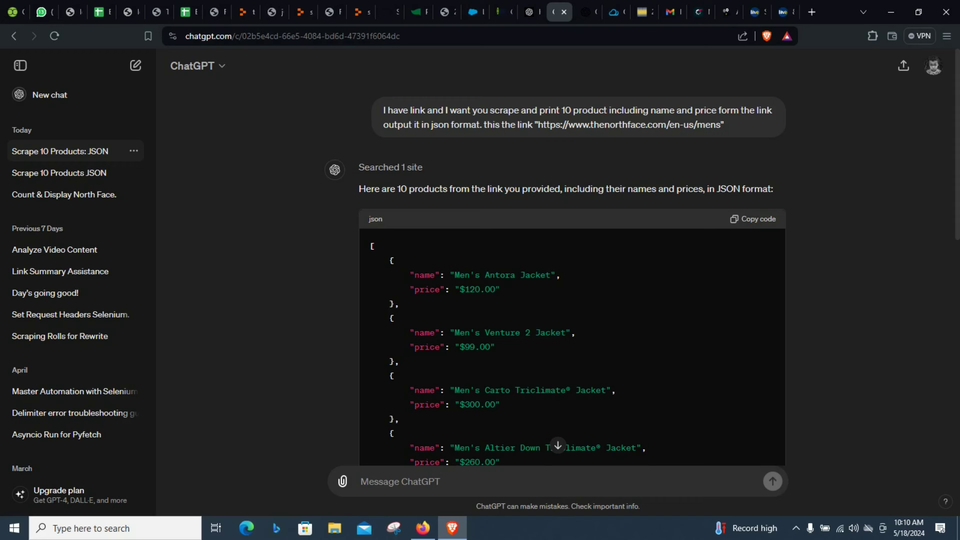
left_click(423, 528)
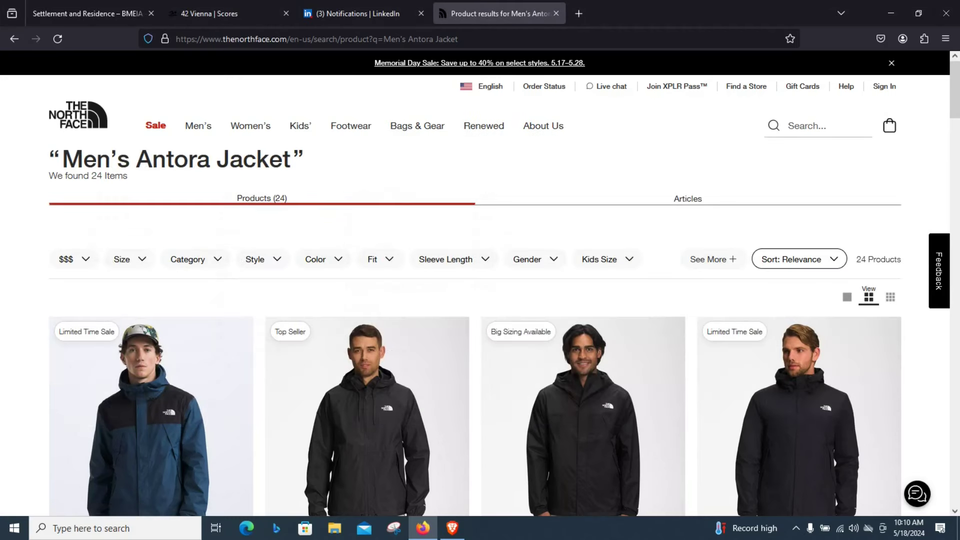
scroll(480, 375, "down", 3)
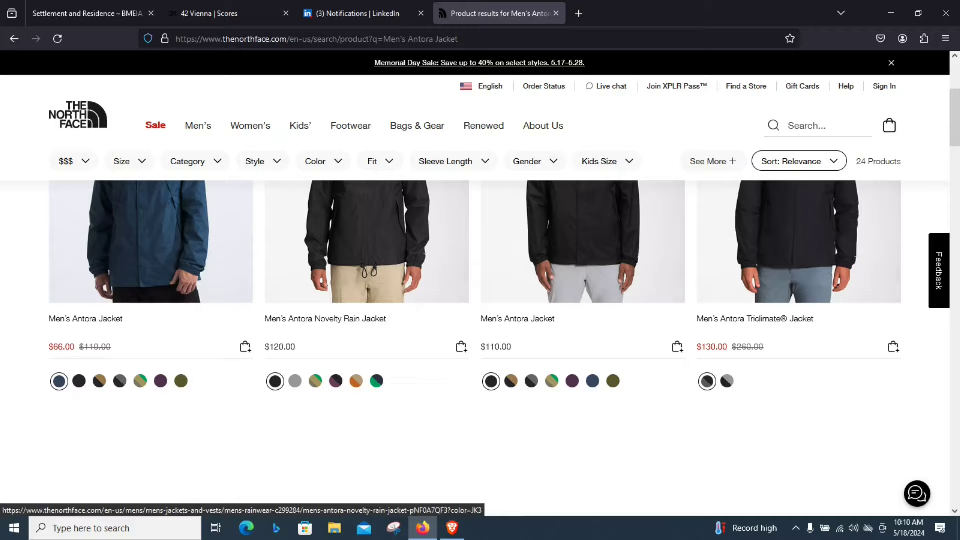
scroll(480, 375, "up", 3)
scroll(375, 375, "up", 1)
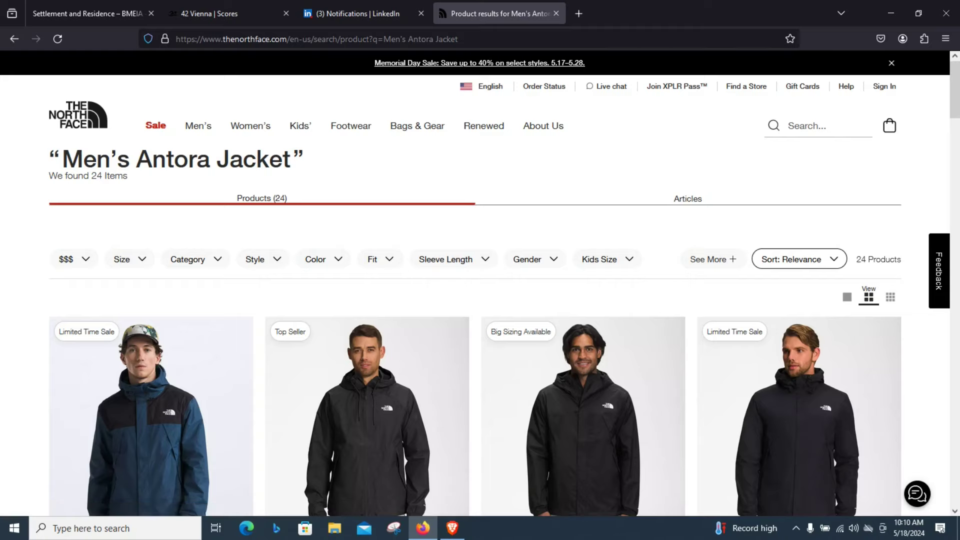
key("alt+Tab")
scroll(572, 300, "down", 6)
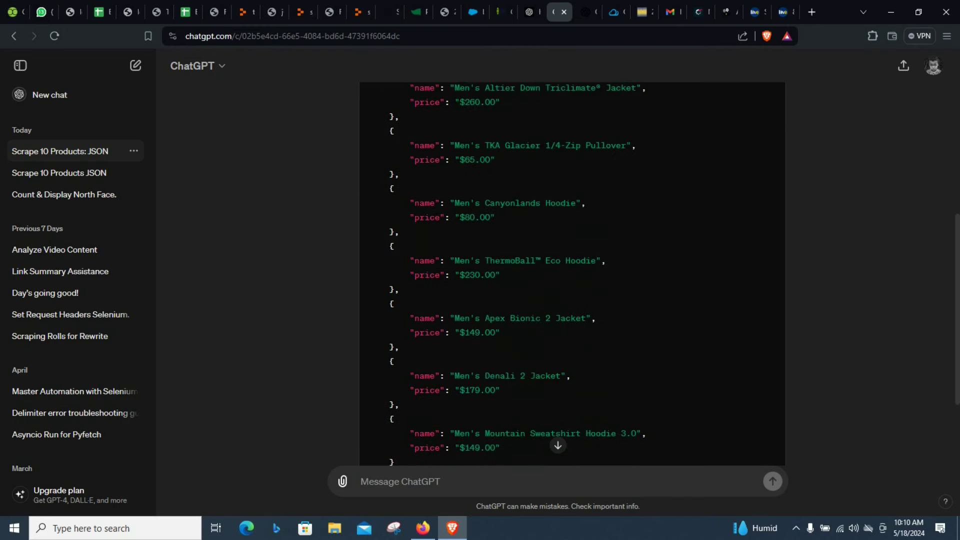
scroll(571, 274, "up", 2)
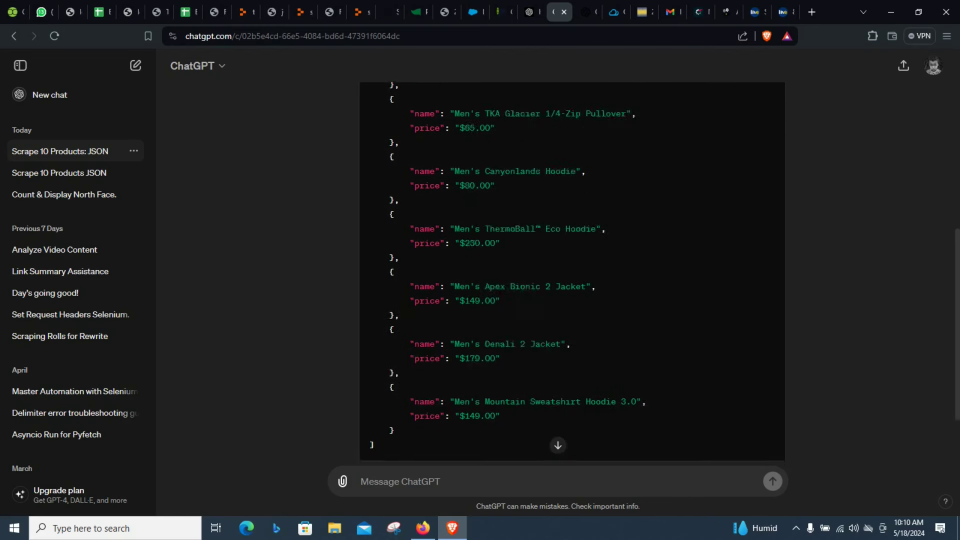
scroll(572, 273, "up", 3)
scroll(572, 274, "up", 2)
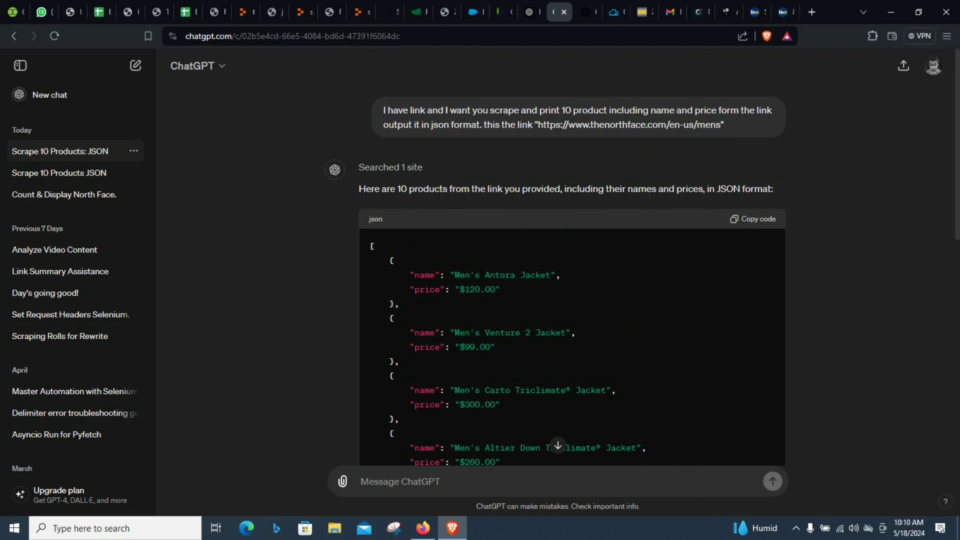